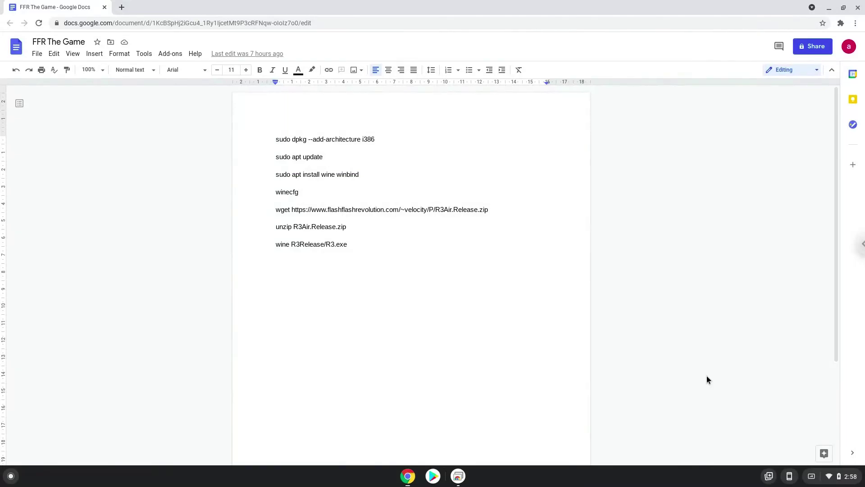
# - Open Chrome OS Settings and go to Advanced > Developers to find Linux development environment (Beta)
pyautogui.click(832, 477)
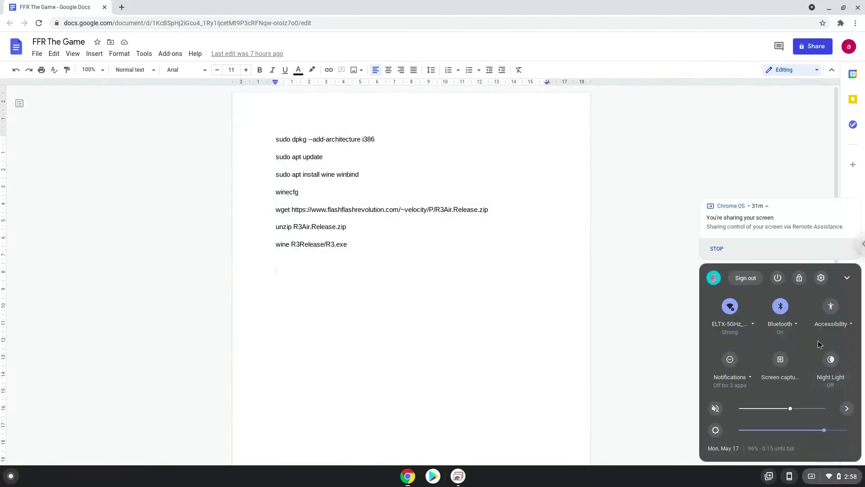
pyautogui.click(821, 276)
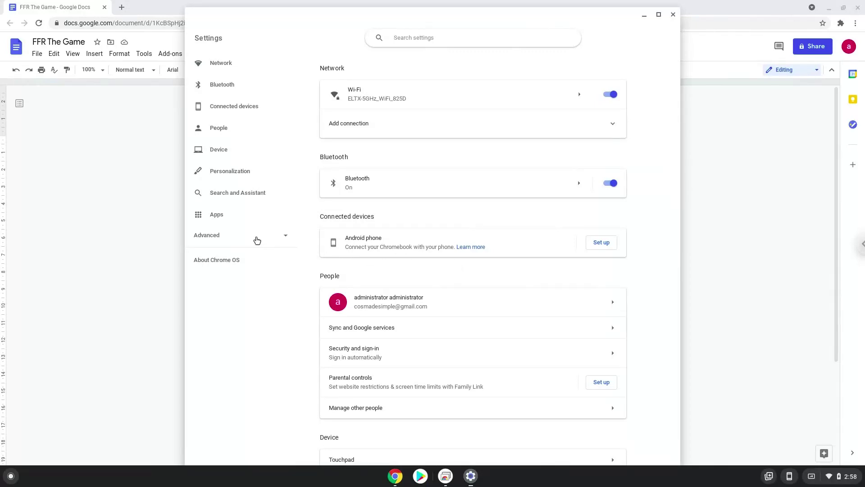
pyautogui.click(256, 240)
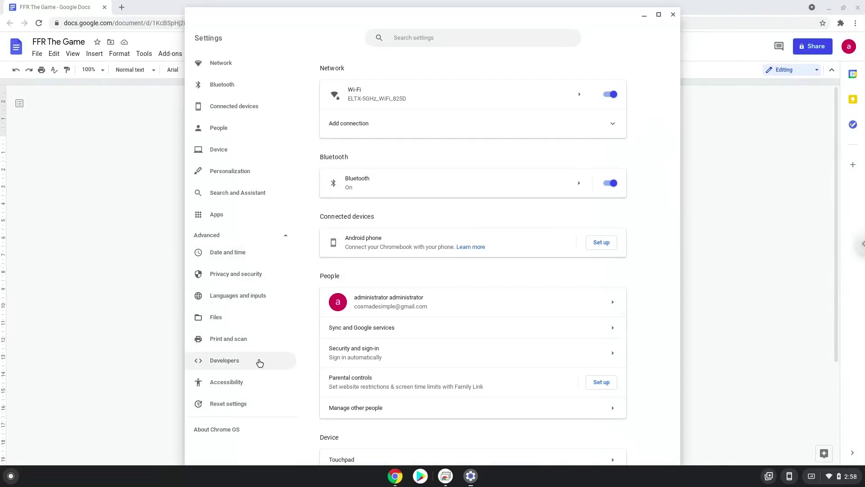
pyautogui.click(260, 363)
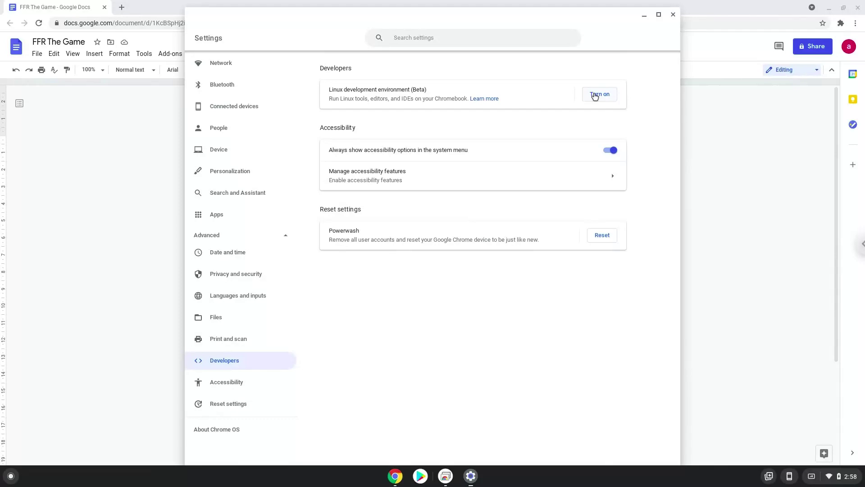
# - Turn on Linux (Beta) with the recommended disk size, then close the terminal it opens
pyautogui.click(593, 94)
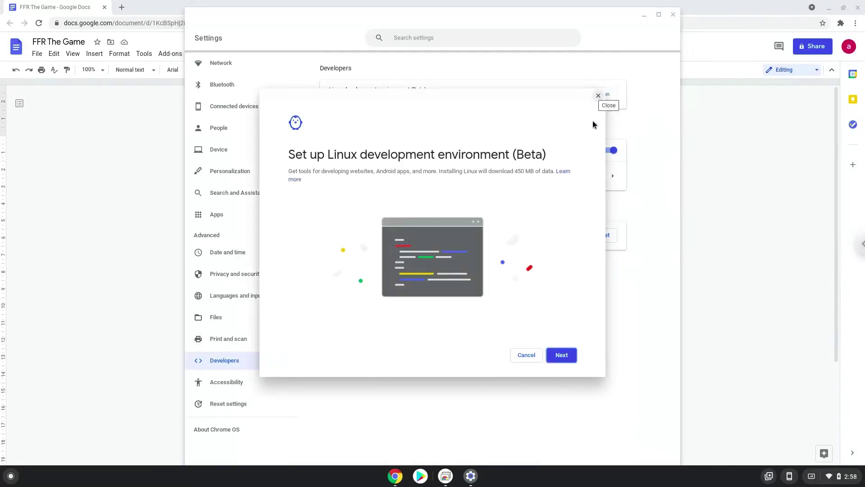
pyautogui.click(561, 354)
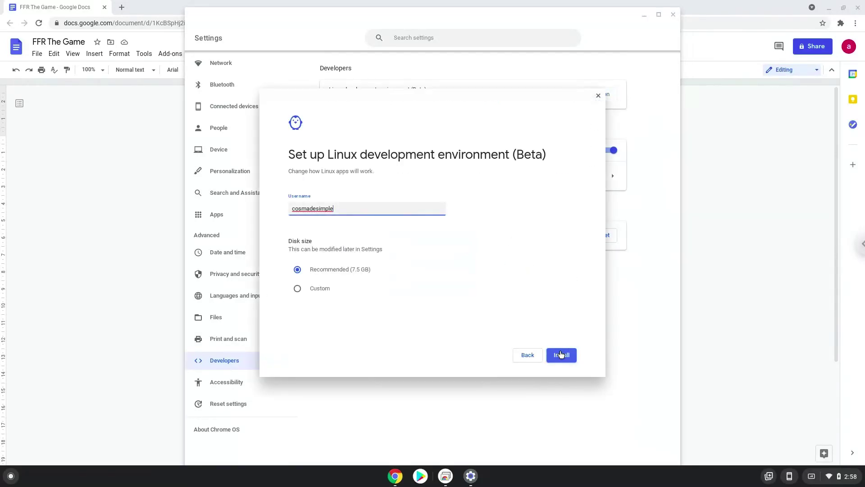
pyautogui.click(561, 355)
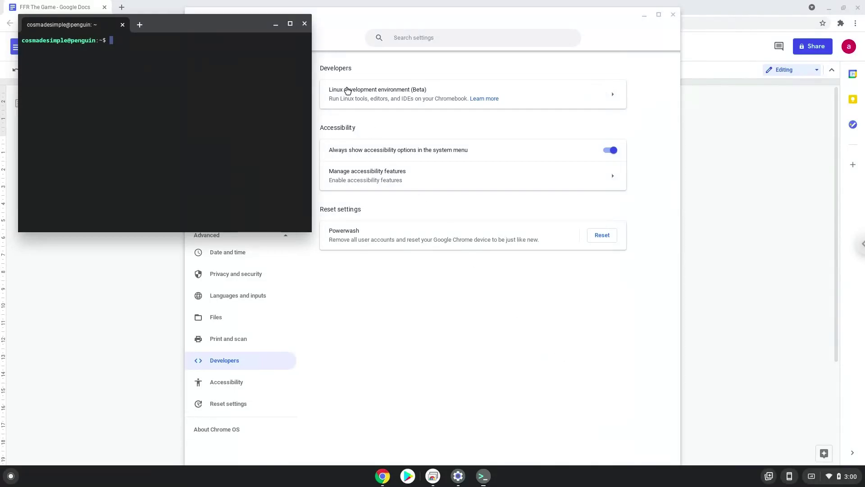
pyautogui.click(304, 24)
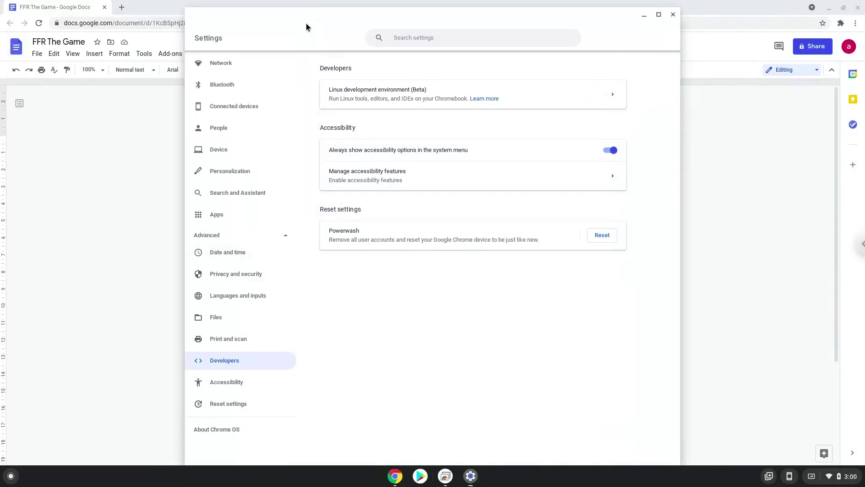
# - Close Settings, copy 'sudo dpkg --add-architecture i386' from the doc, and search the launcher for 'ter'
pyautogui.click(672, 15)
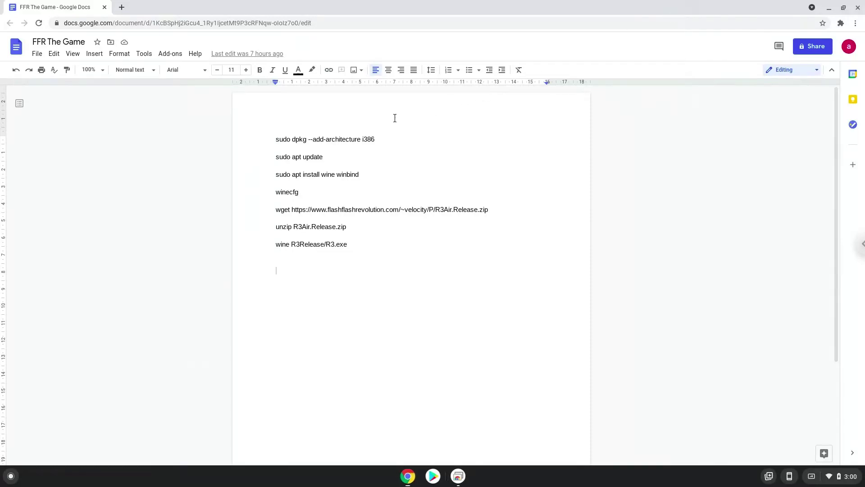
pyautogui.tripleClick(347, 138)
pyautogui.rightClick(347, 139)
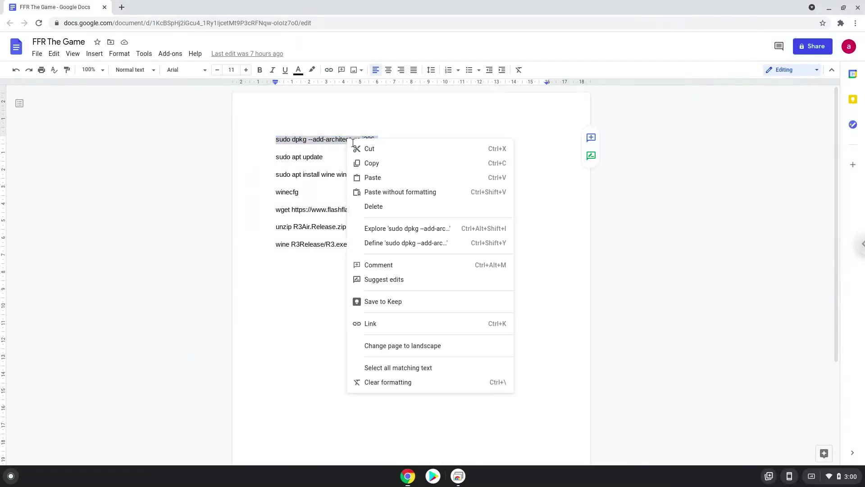
pyautogui.click(370, 166)
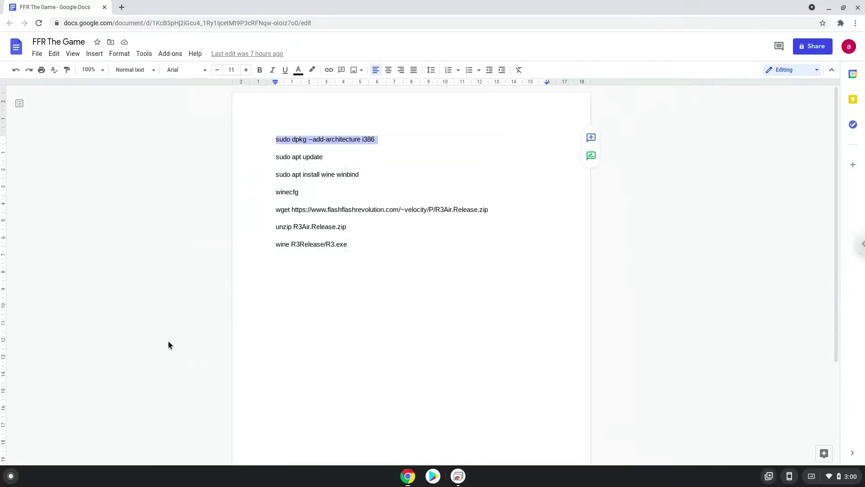
pyautogui.click(11, 476)
pyautogui.write('ter')
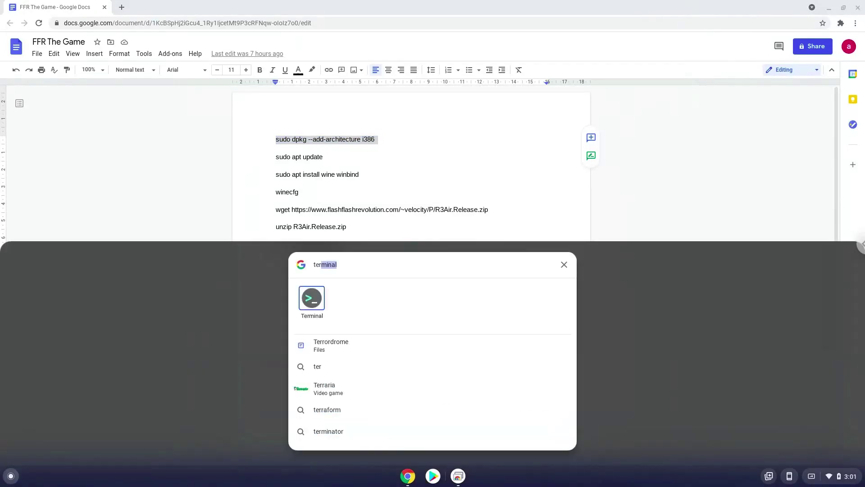
# - Launch Terminal to add the i386 architecture, then copy 'sudo apt update' from the doc
pyautogui.click(314, 301)
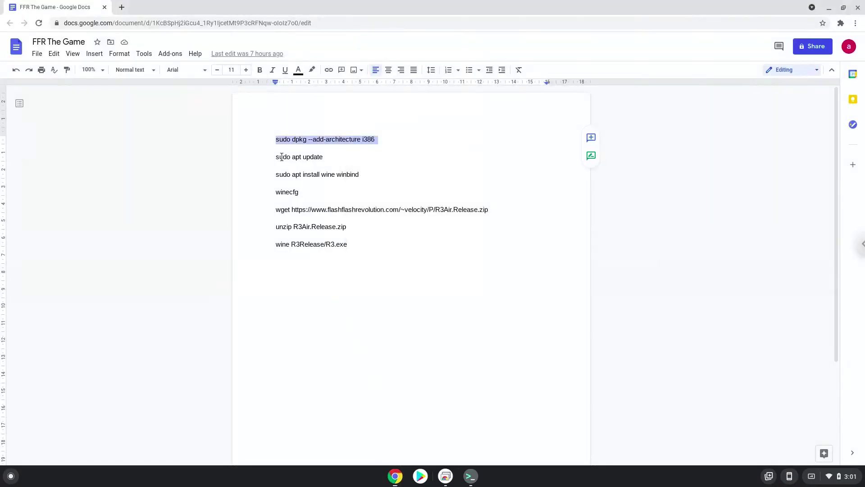
pyautogui.tripleClick(281, 156)
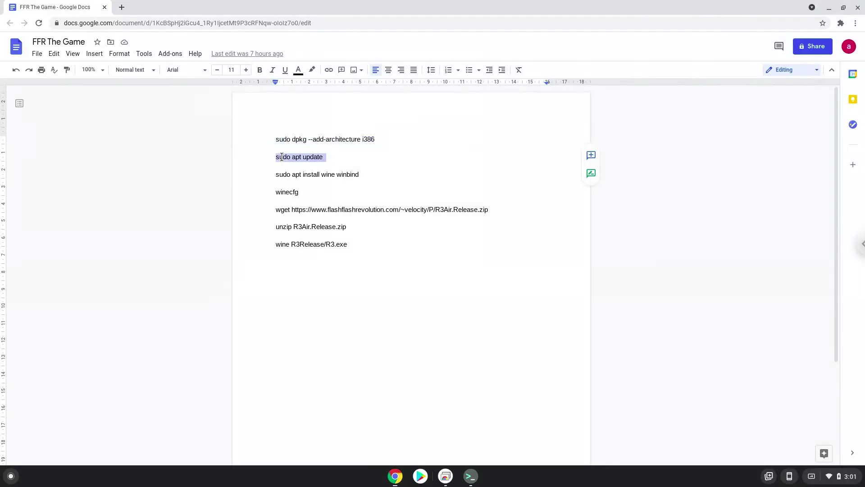
pyautogui.rightClick(281, 156)
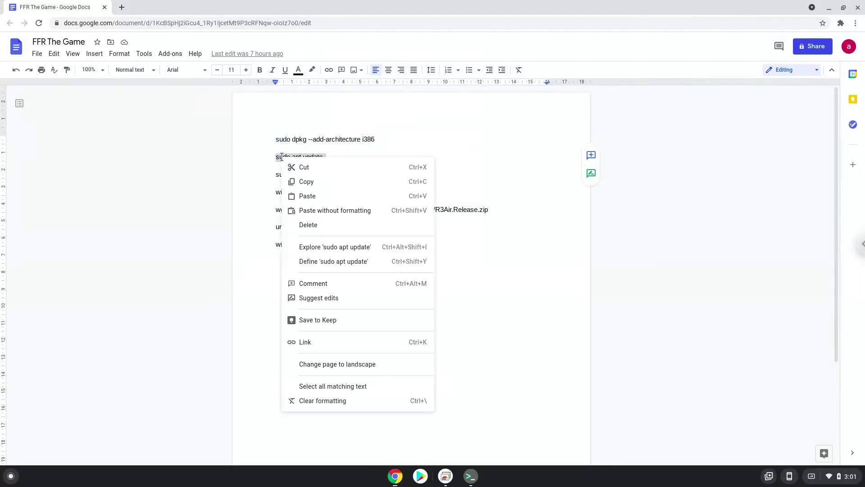
pyautogui.click(308, 182)
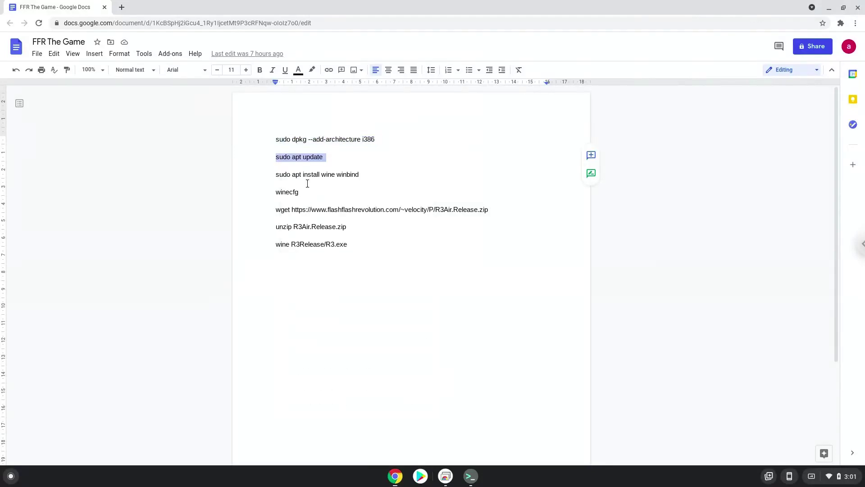
# - Paste and run 'sudo apt update' in Terminal, fetching 22.7 MB of package lists
pyautogui.click(472, 476)
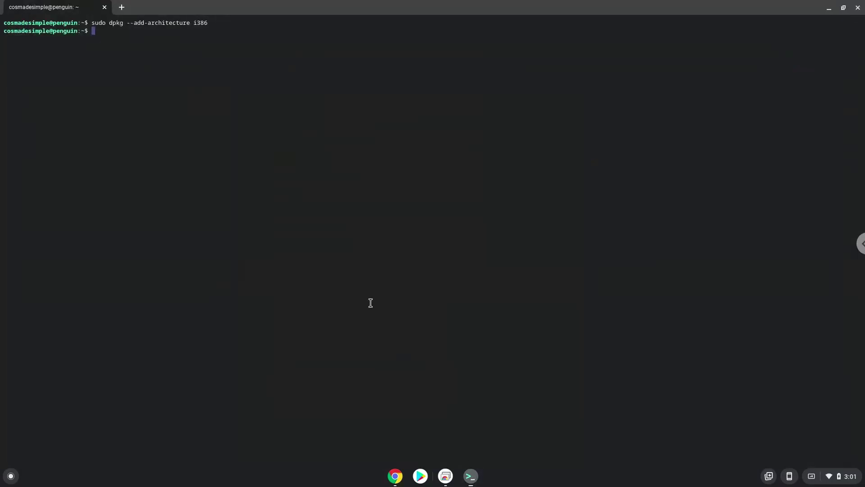
pyautogui.hotkey('ctrl', 'shift', 'v')
pyautogui.press('Return')
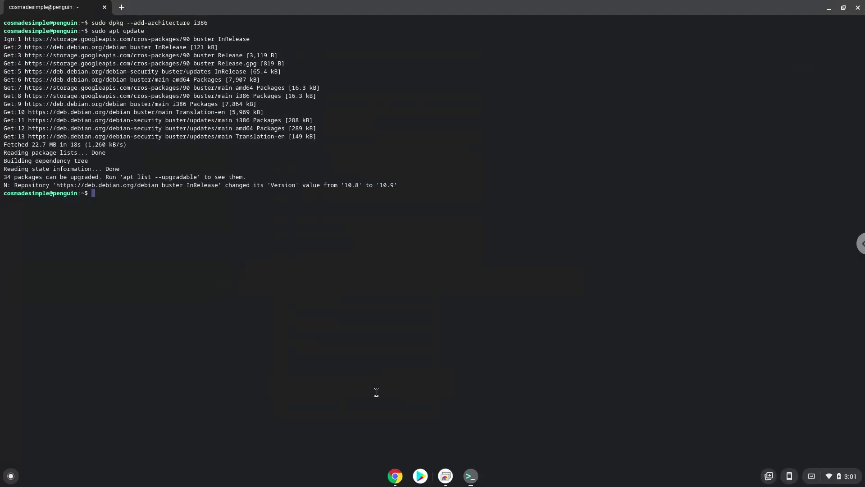
# - Copy the 'sudo apt install wine winbind' line from the setup document
pyautogui.click(395, 478)
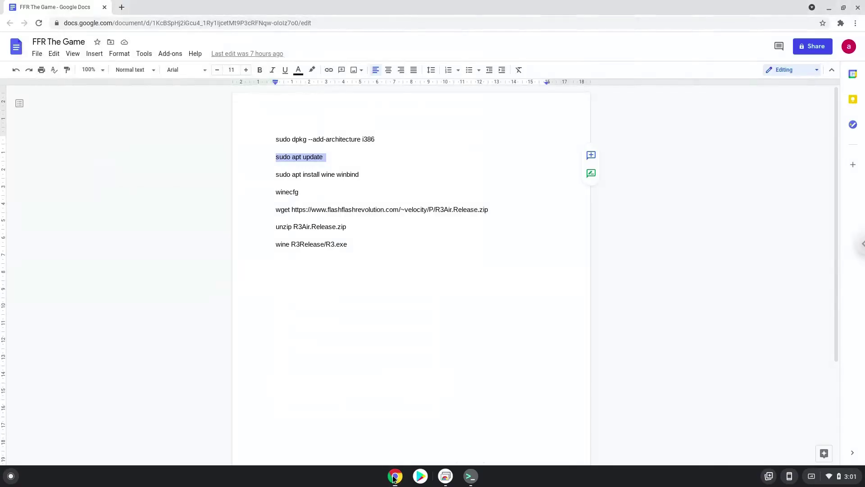
pyautogui.tripleClick(299, 175)
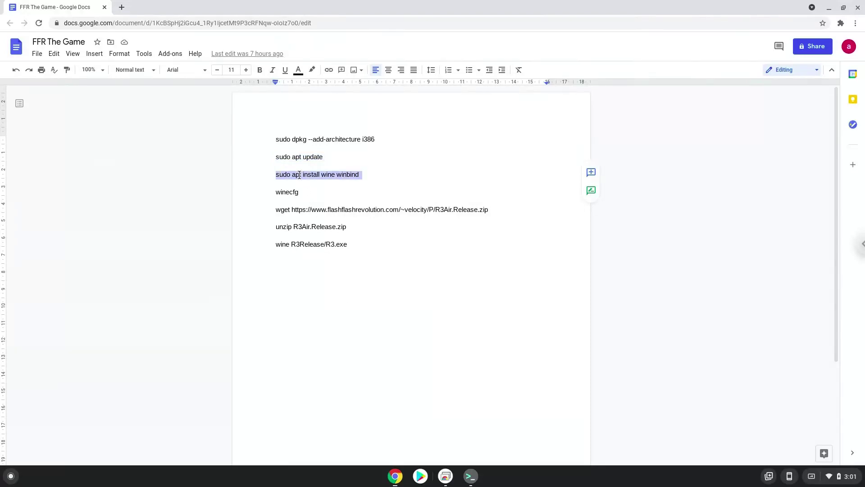
pyautogui.rightClick(300, 175)
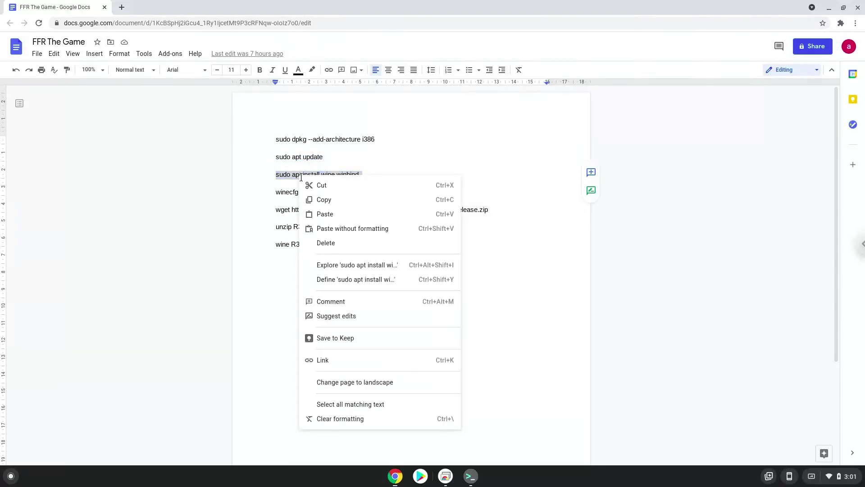
pyautogui.click(322, 200)
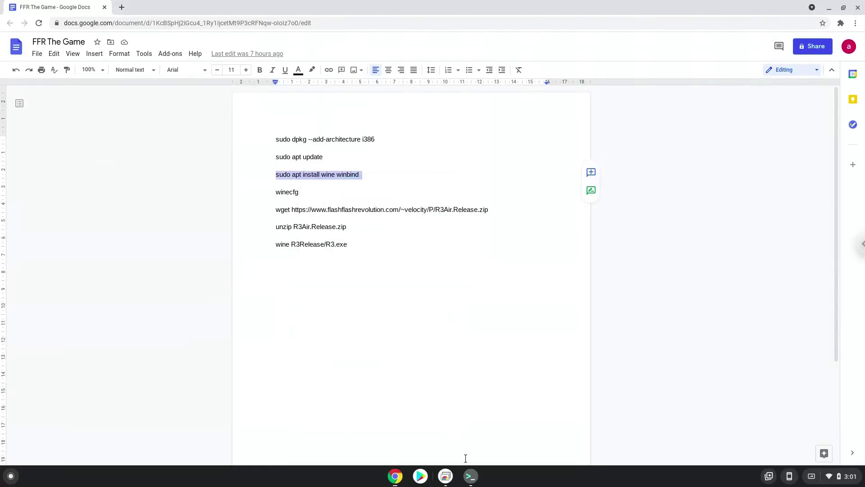
# - Run 'sudo apt install wine winbind' in Terminal and confirm continuing with the download
pyautogui.click(471, 476)
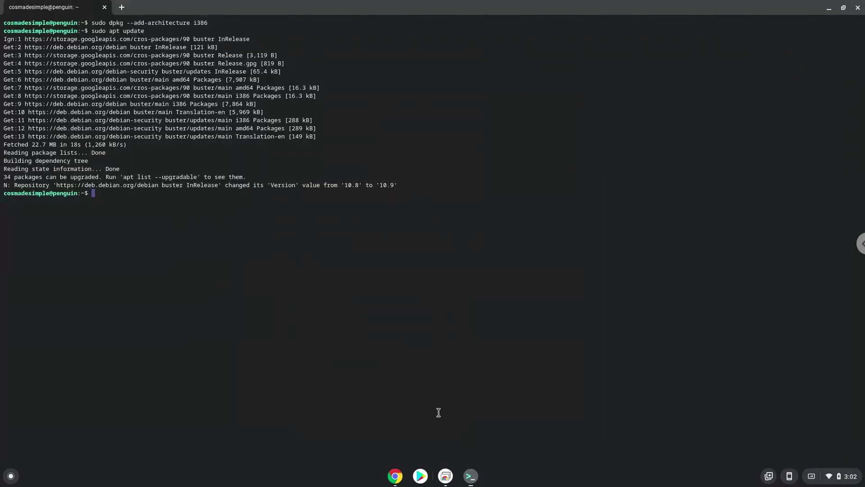
pyautogui.hotkey('ctrl', 'shift', 'v')
pyautogui.press('Return')
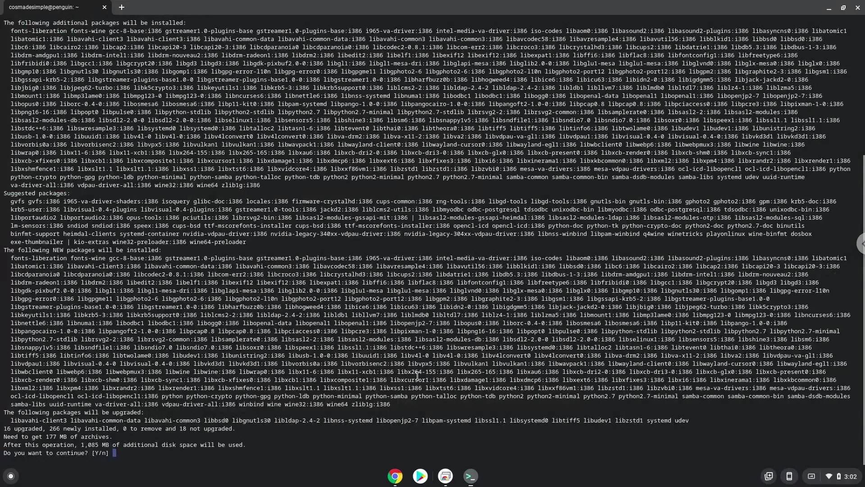
pyautogui.press('Return')
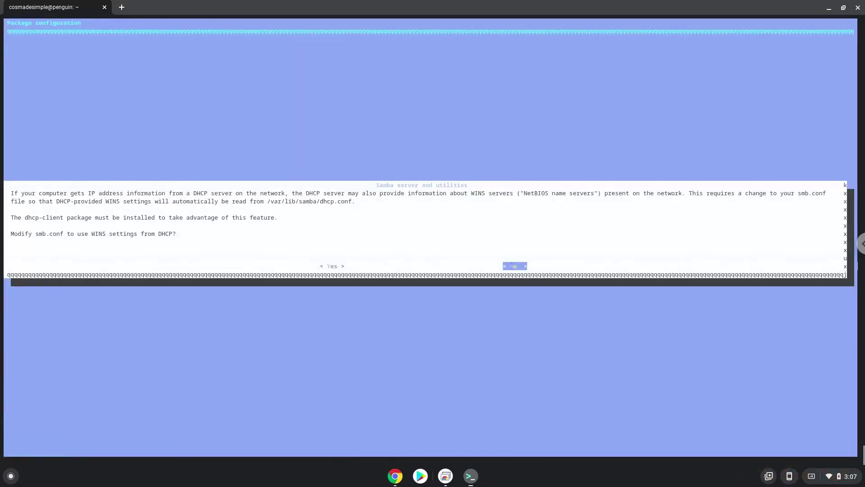
# - Answer No to using DHCP WINS settings in smb.conf so the wine install completes
pyautogui.press('Return')
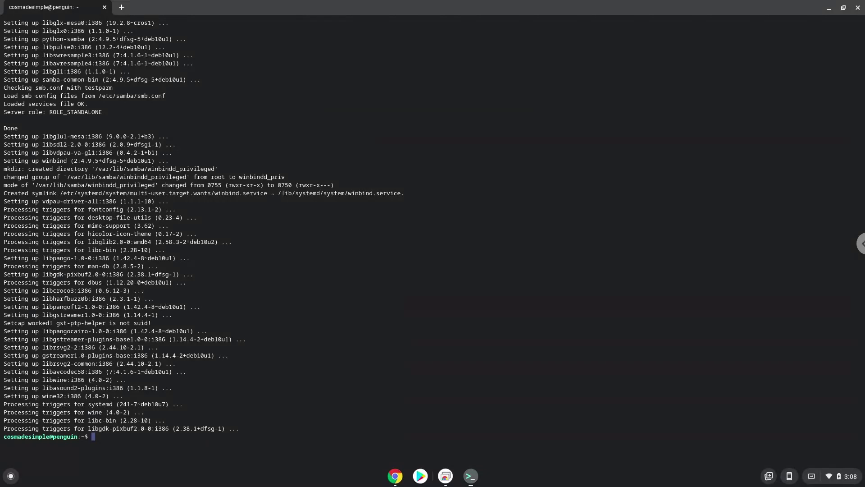
# - Copy the 'winecfg' command line from the setup document
pyautogui.click(396, 476)
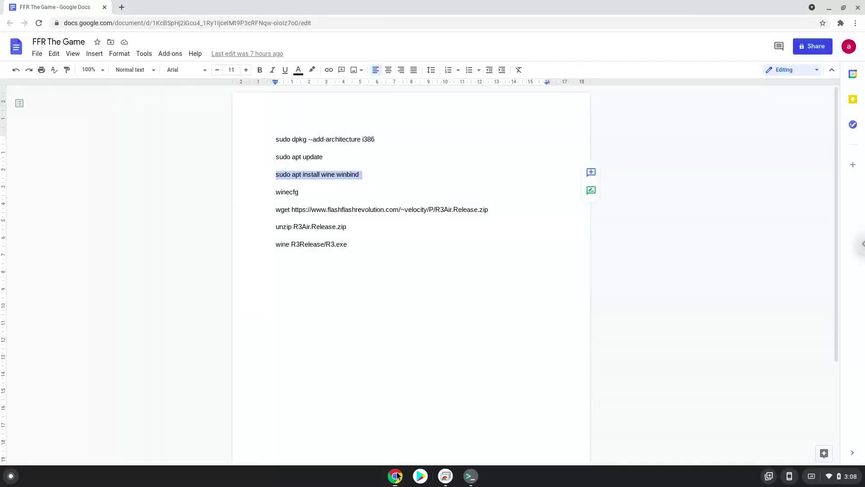
pyautogui.tripleClick(283, 192)
pyautogui.rightClick(284, 192)
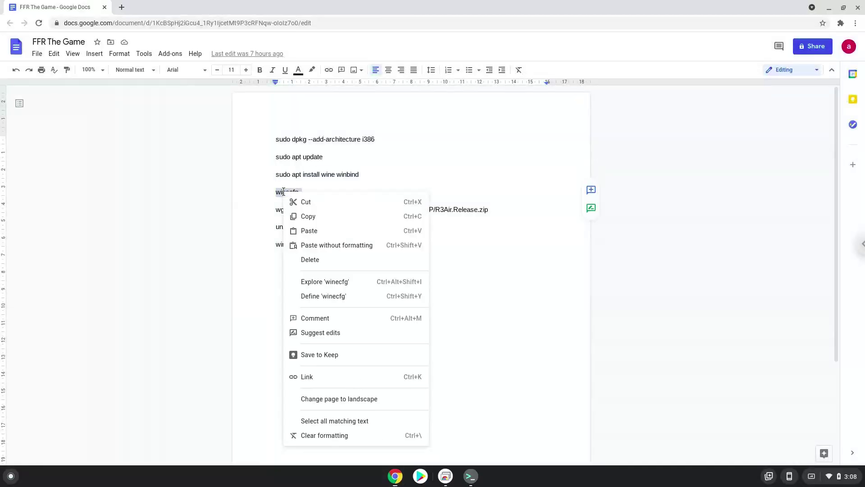
pyautogui.click(309, 218)
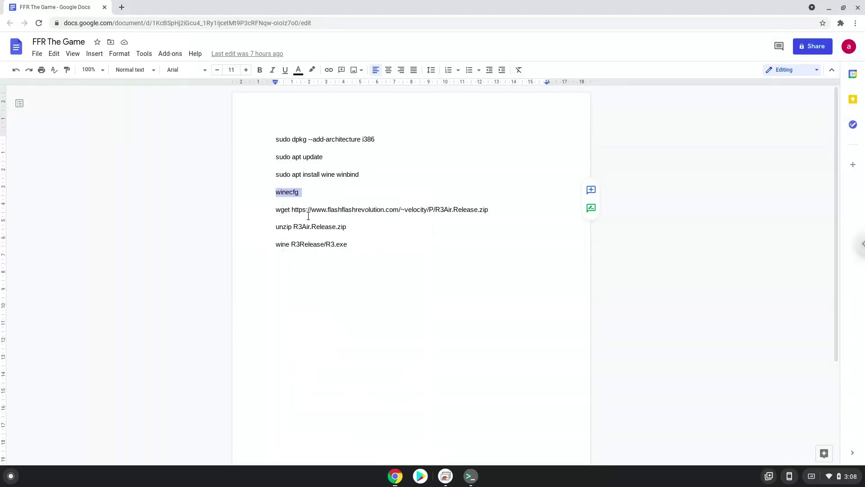
# - Run winecfg in Terminal to create the Wine configuration, then close its settings window
pyautogui.click(471, 476)
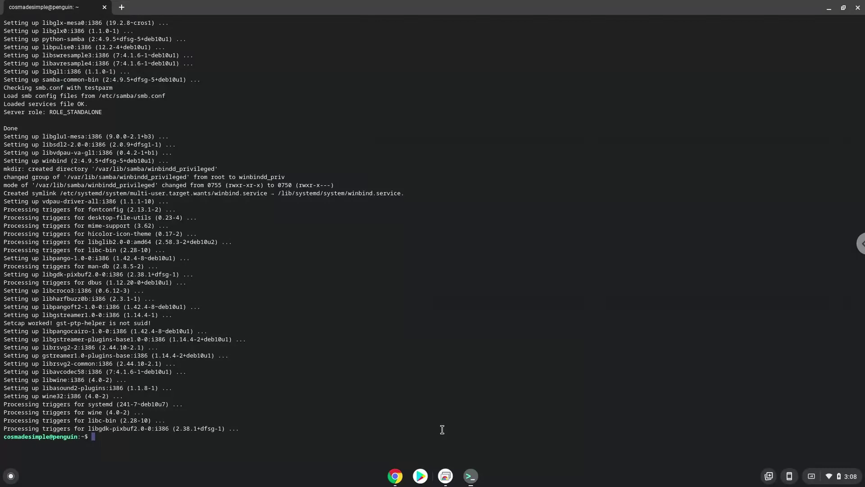
pyautogui.hotkey('ctrl', 'shift', 'v')
pyautogui.press('Return')
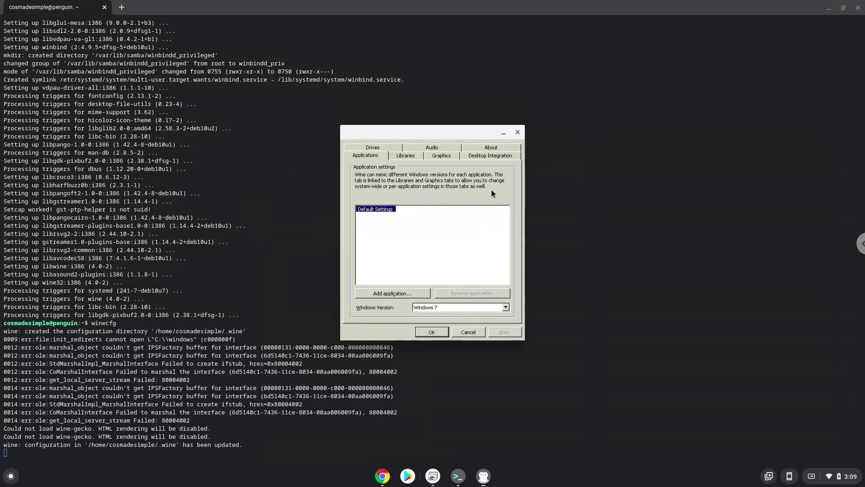
pyautogui.click(518, 133)
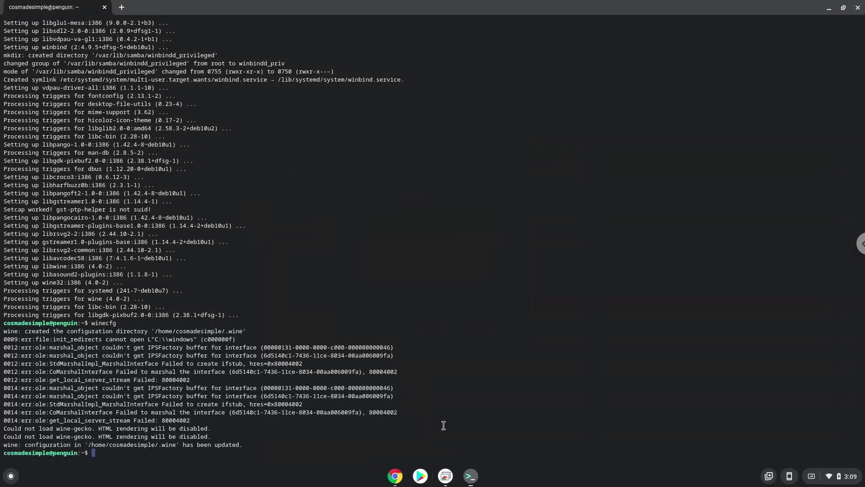
# - Copy the wget line from the doc and run it in Terminal to download R3Air.Release.zip
pyautogui.click(398, 479)
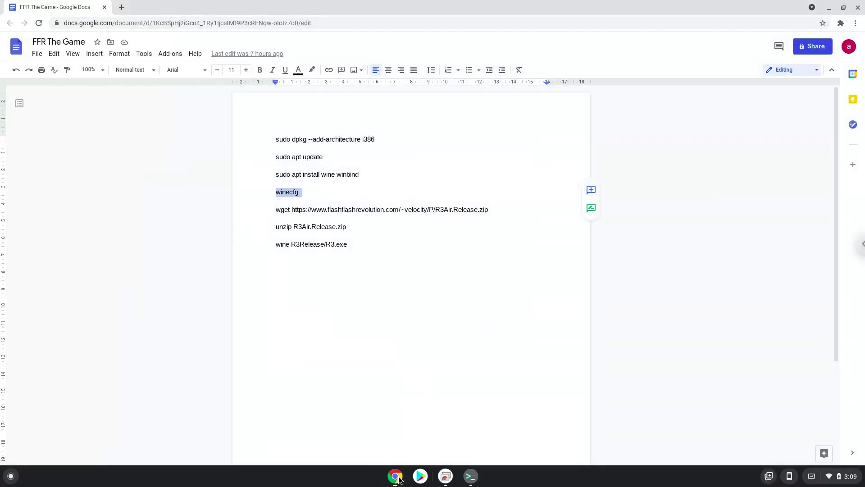
pyautogui.tripleClick(331, 210)
pyautogui.rightClick(330, 209)
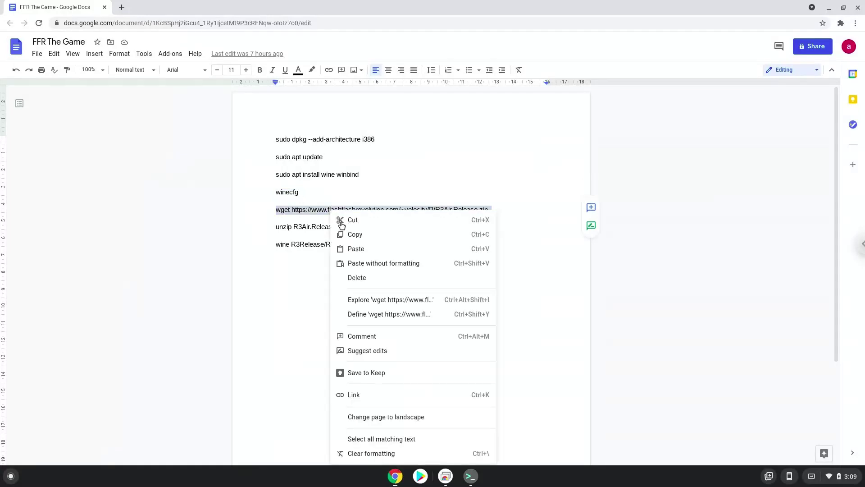
pyautogui.click(353, 235)
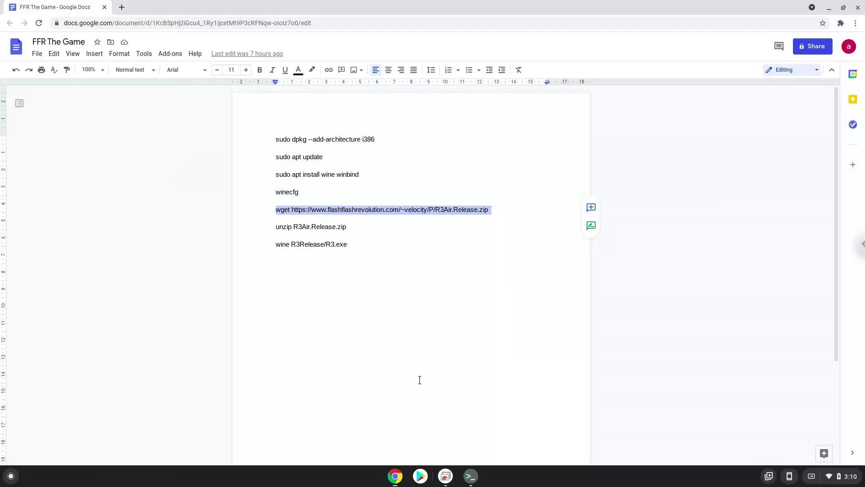
pyautogui.click(471, 476)
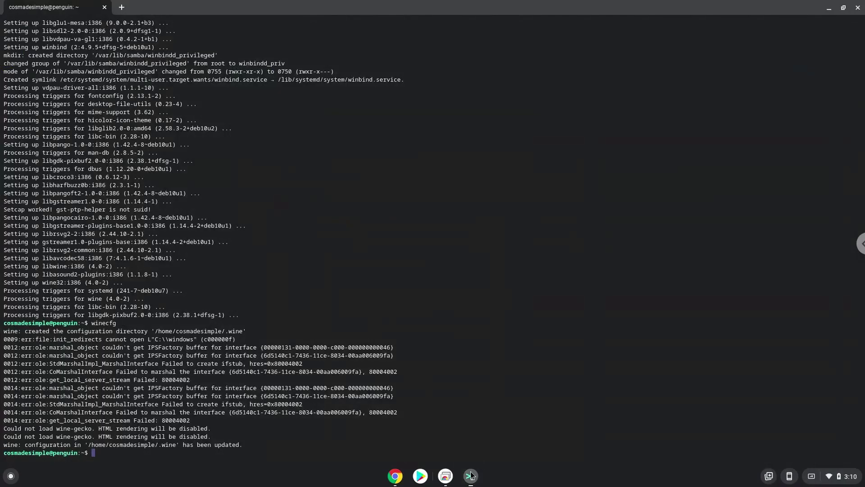
pyautogui.hotkey('ctrl', 'shift', 'v')
pyautogui.press('Return')
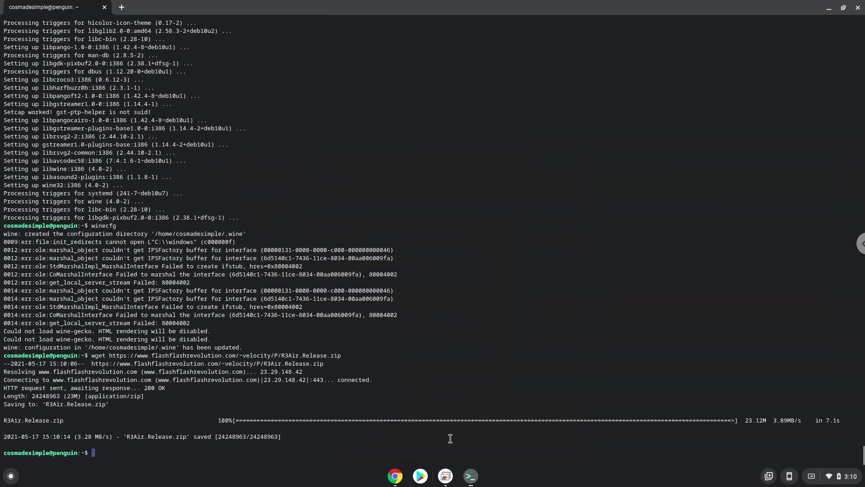
# - Copy 'unzip R3Air.Release.zip' from the doc and run it, extracting R3.exe and R3Air.swf
pyautogui.click(401, 476)
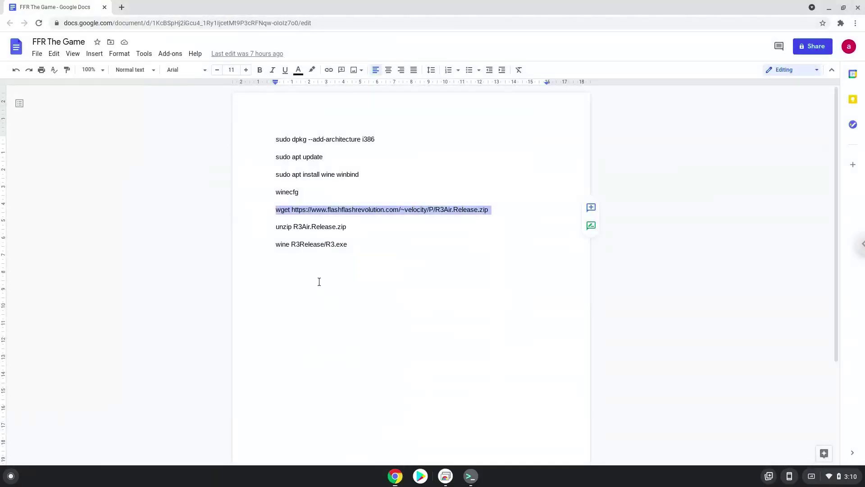
pyautogui.tripleClick(301, 227)
pyautogui.rightClick(301, 227)
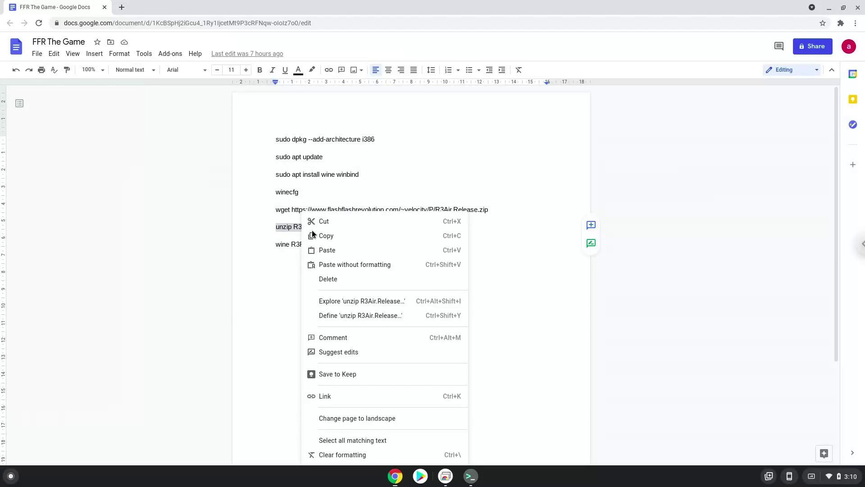
pyautogui.click(321, 237)
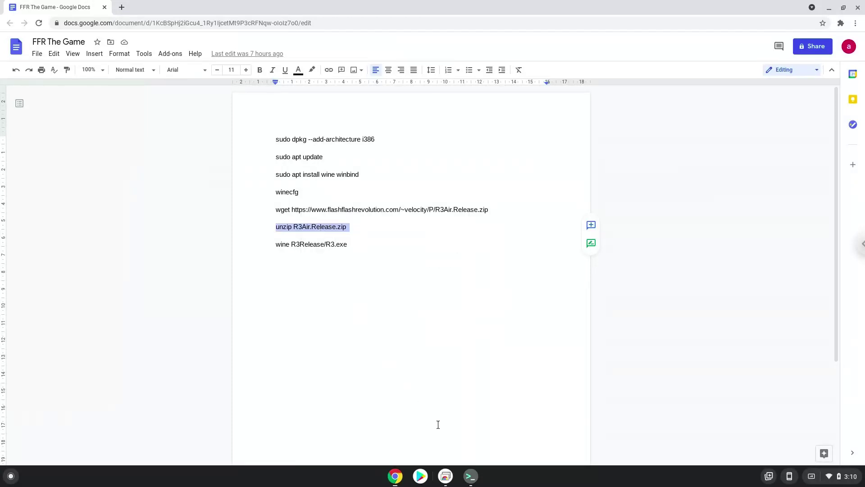
pyautogui.click(472, 476)
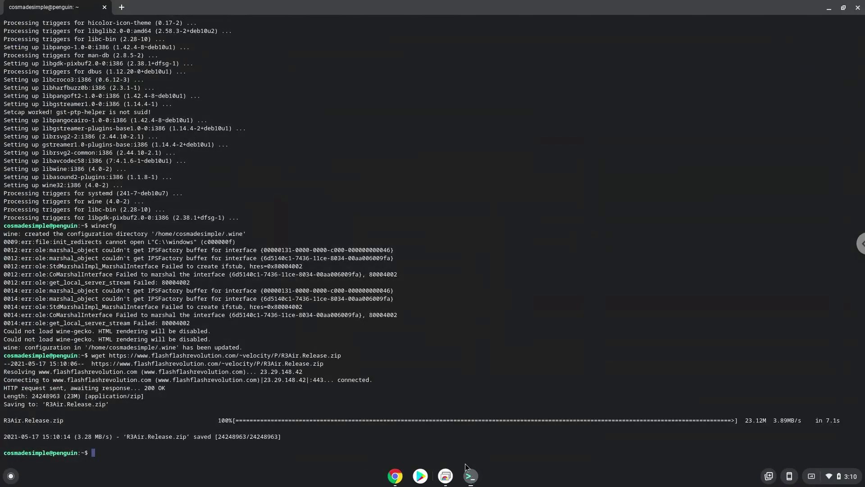
pyautogui.hotkey('ctrl', 'shift', 'v')
pyautogui.press('Return')
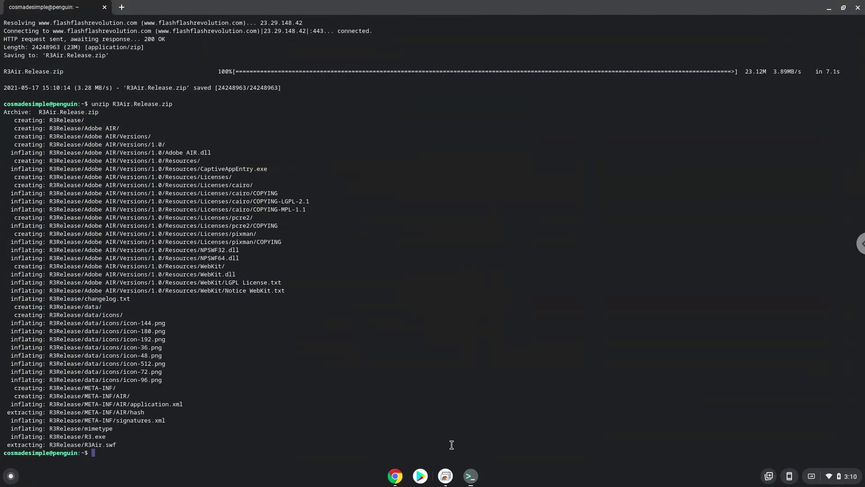
# - Run 'wine R3Release/R3.exe' copied from the doc, then minimize the terminal window
pyautogui.click(396, 477)
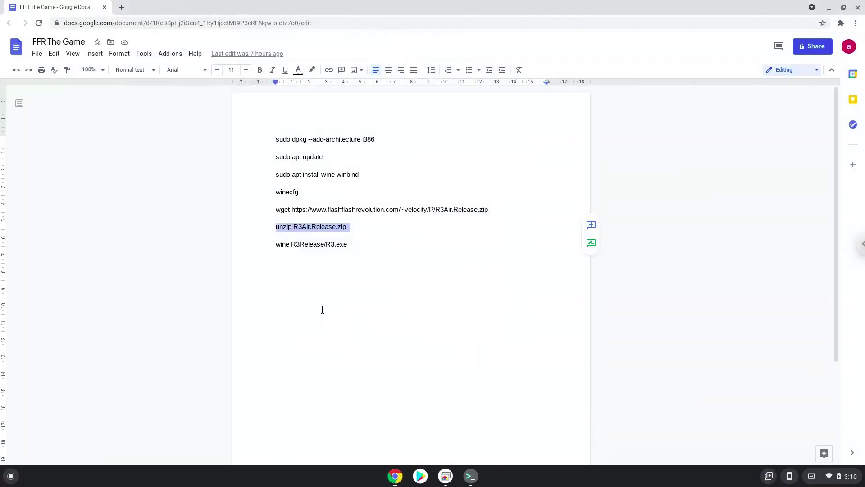
pyautogui.tripleClick(305, 244)
pyautogui.rightClick(305, 244)
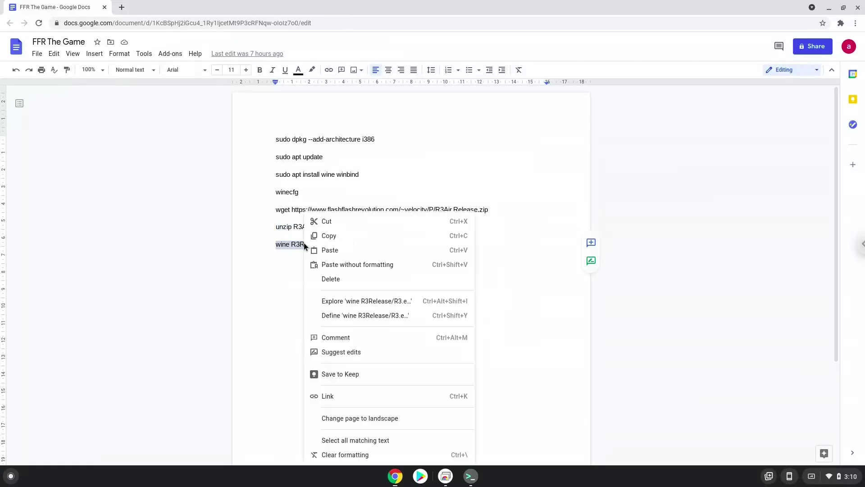
pyautogui.click(331, 236)
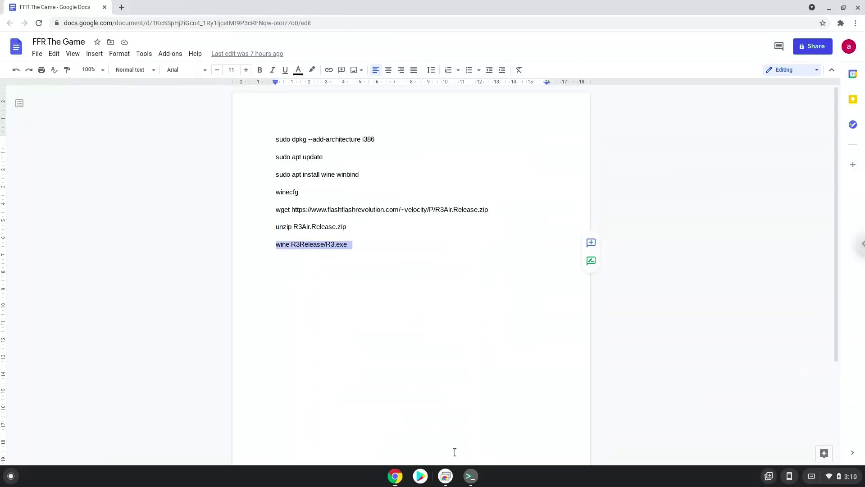
pyautogui.click(470, 476)
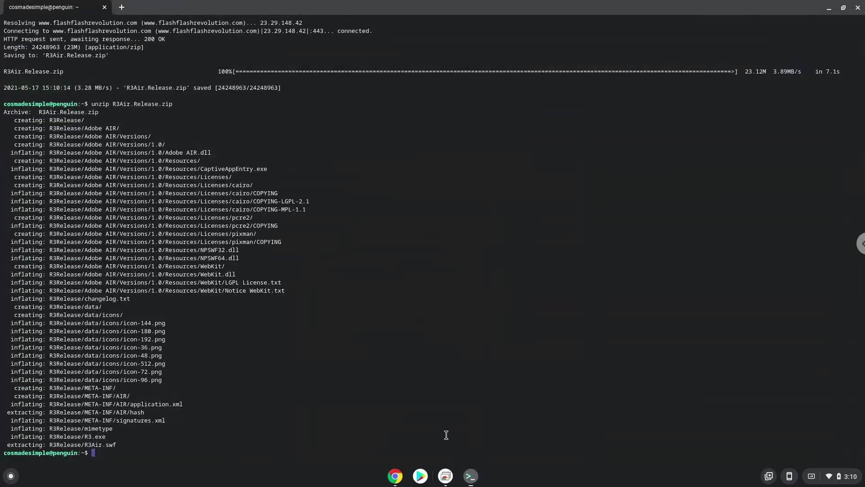
pyautogui.hotkey('ctrl', 'shift', 'v')
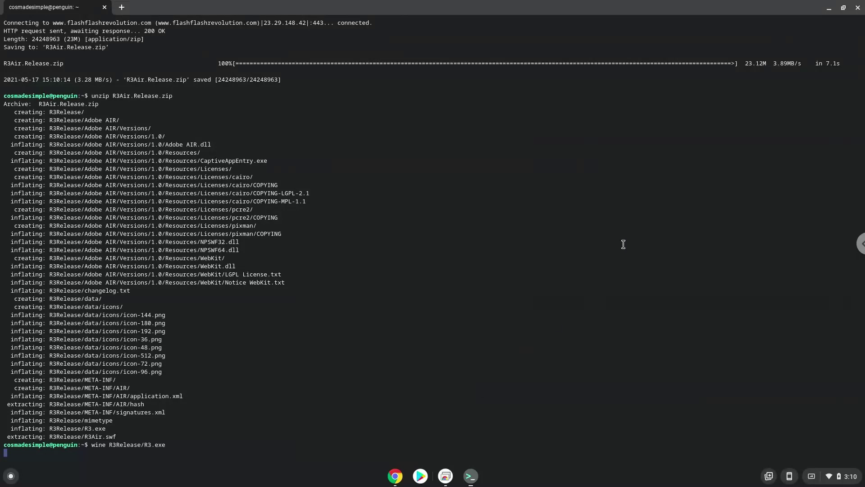
pyautogui.click(829, 8)
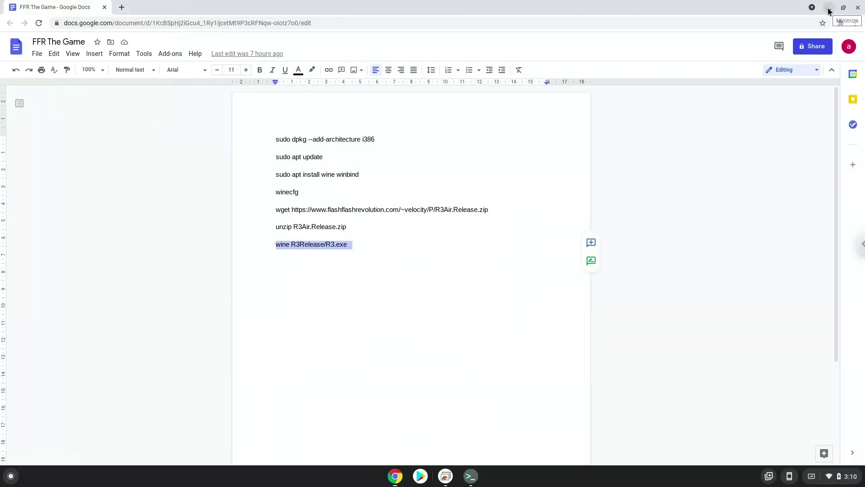
# - Hide Chrome, enter Flash Flash Revolution as GUEST, play Control, and maximize the game window
pyautogui.click(830, 8)
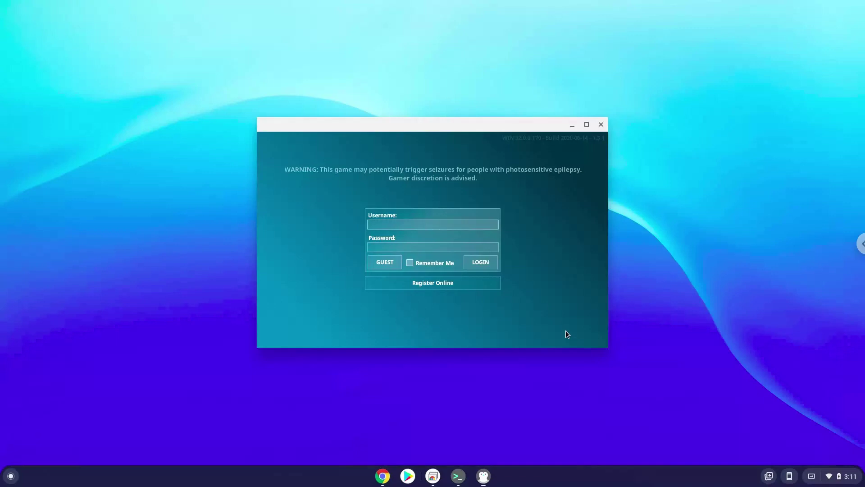
pyautogui.click(385, 263)
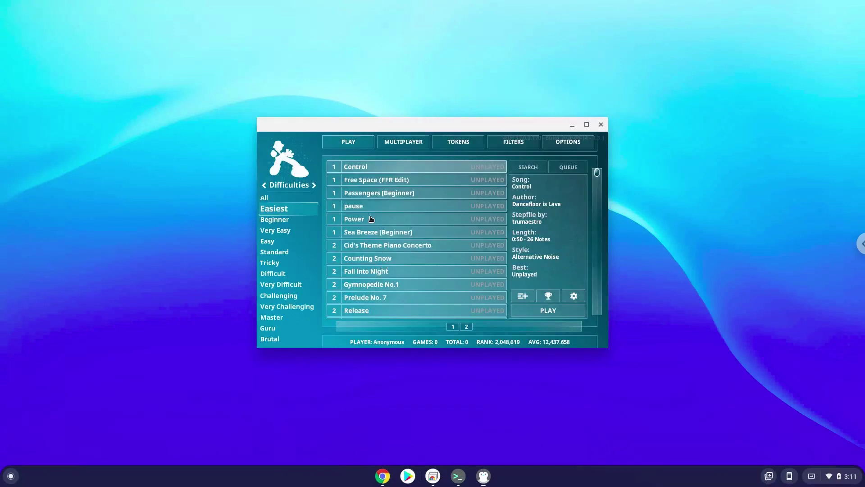
pyautogui.click(342, 144)
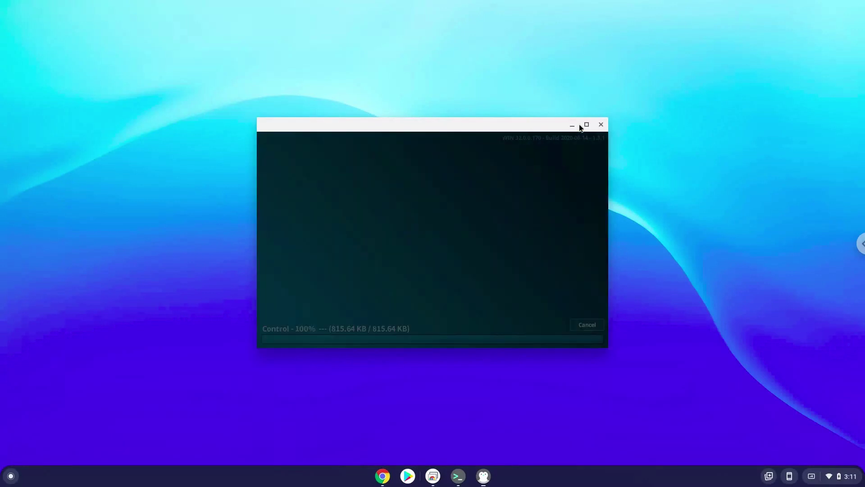
pyautogui.click(586, 125)
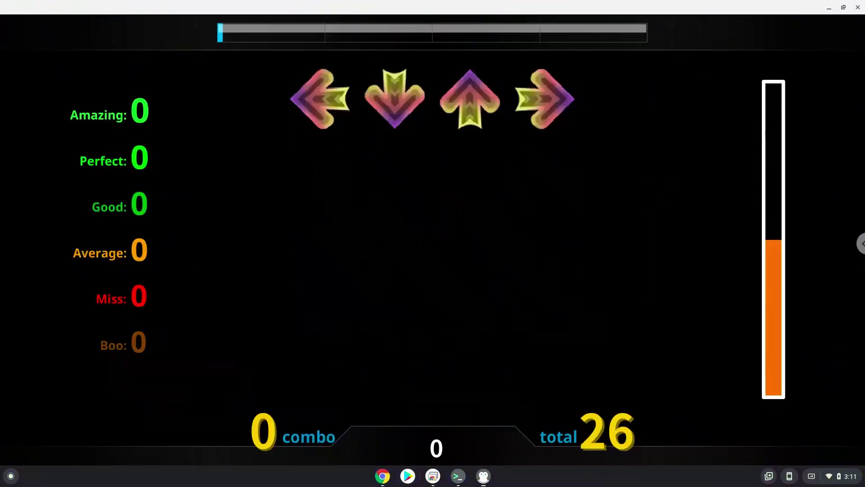